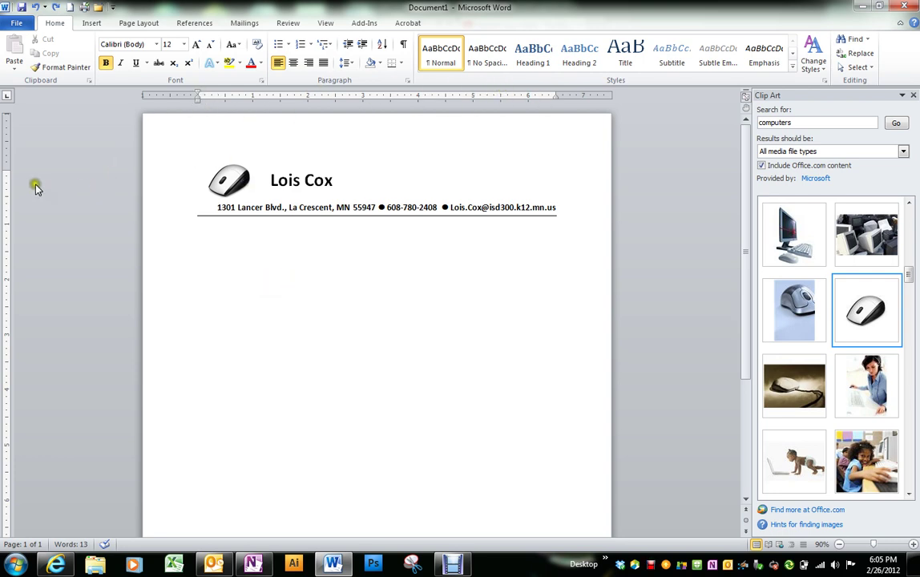
# After checking the ruler view options, Click-and-Type a centered empty line below the address rule
pyautogui.click(324, 23)
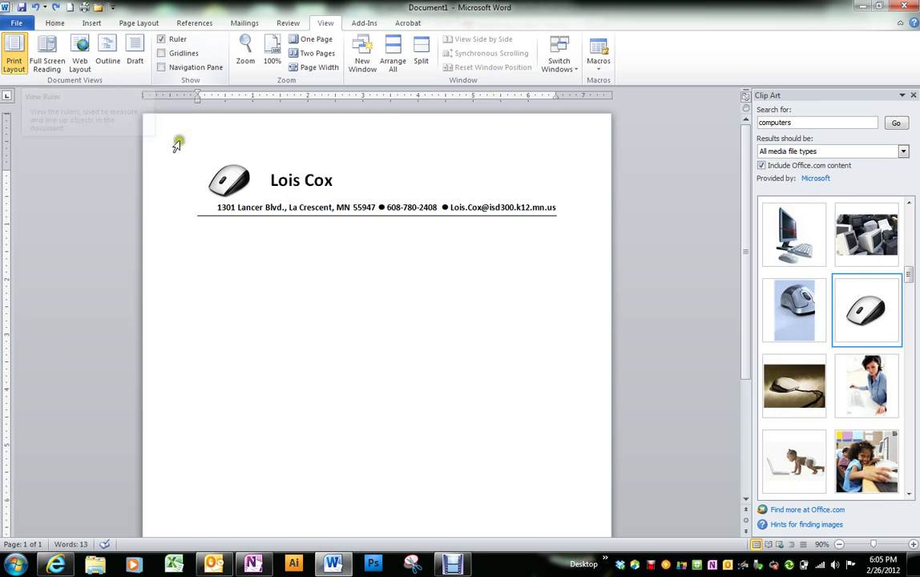
pyautogui.click(55, 24)
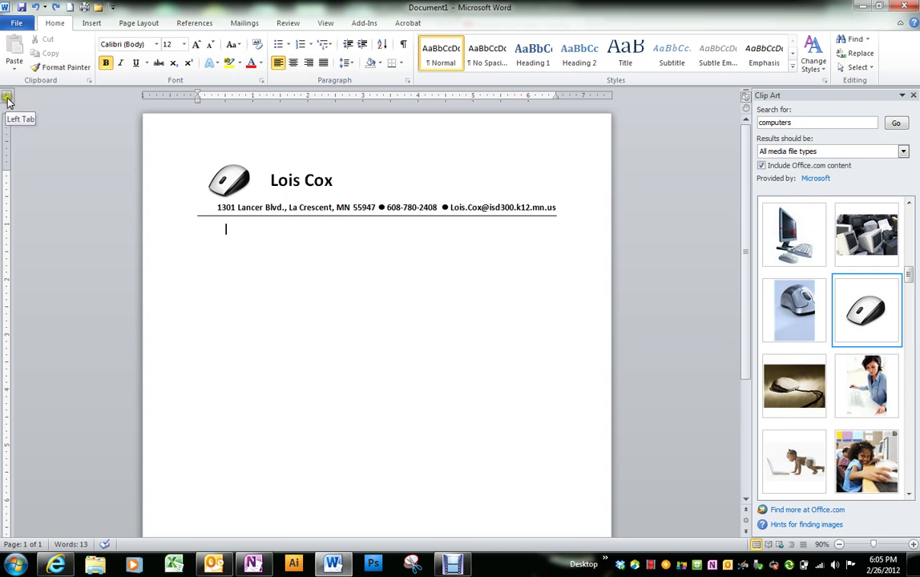
pyautogui.click(187, 129)
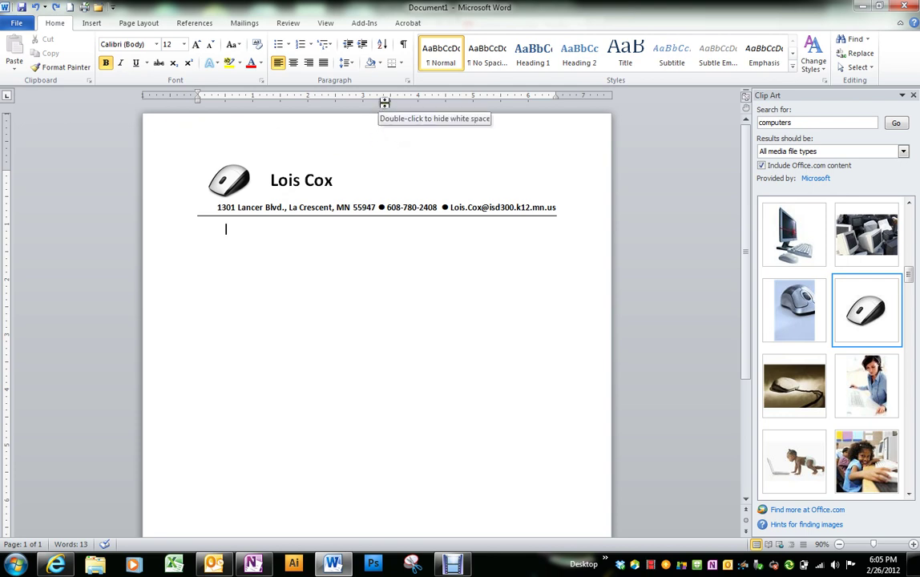
pyautogui.click(376, 98)
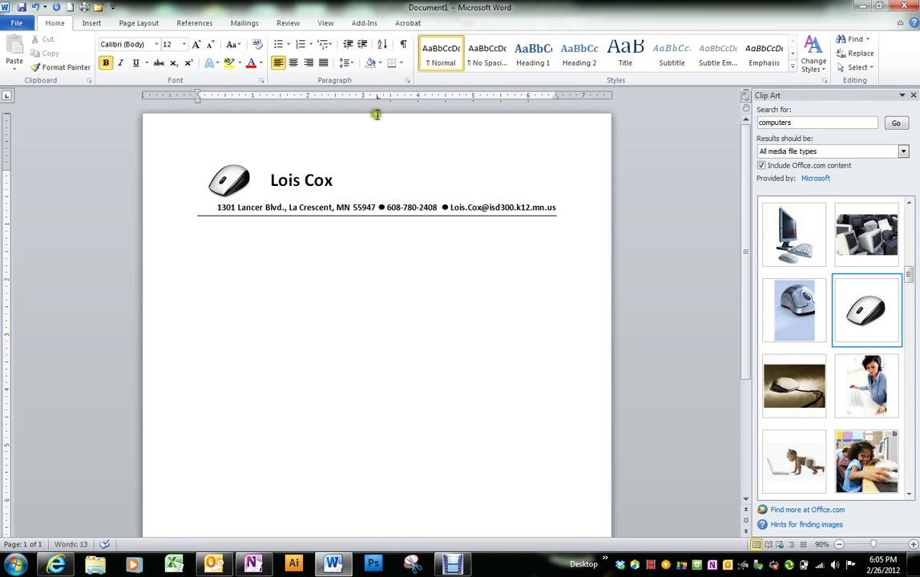
pyautogui.click(395, 290)
pyautogui.click(88, 24)
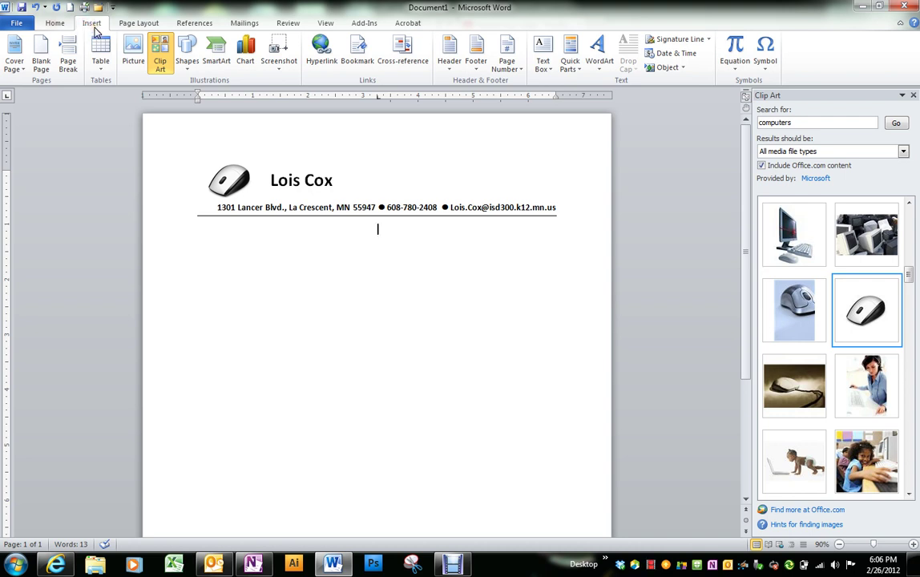
# Insert the current date in the spelled-out 'February 26, 2012' format below the address line
pyautogui.click(678, 55)
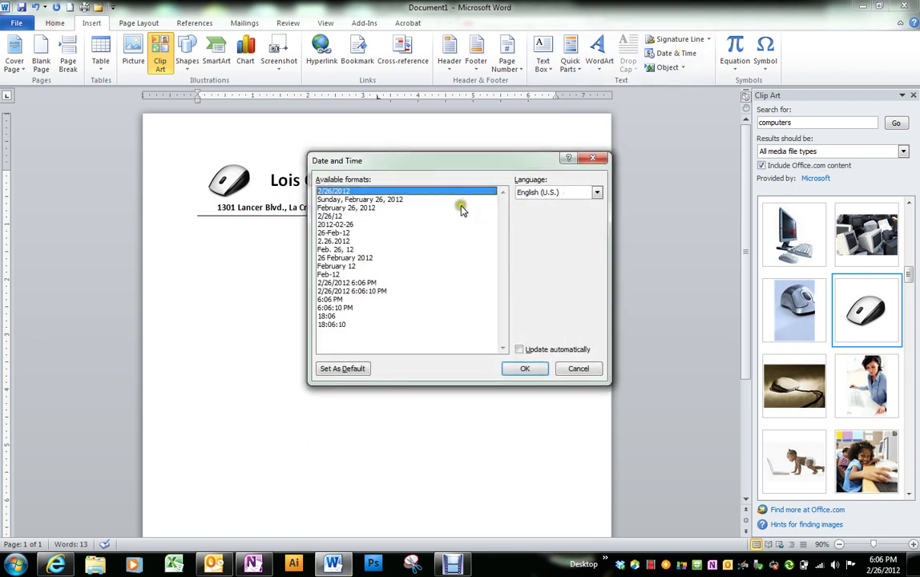
pyautogui.click(350, 208)
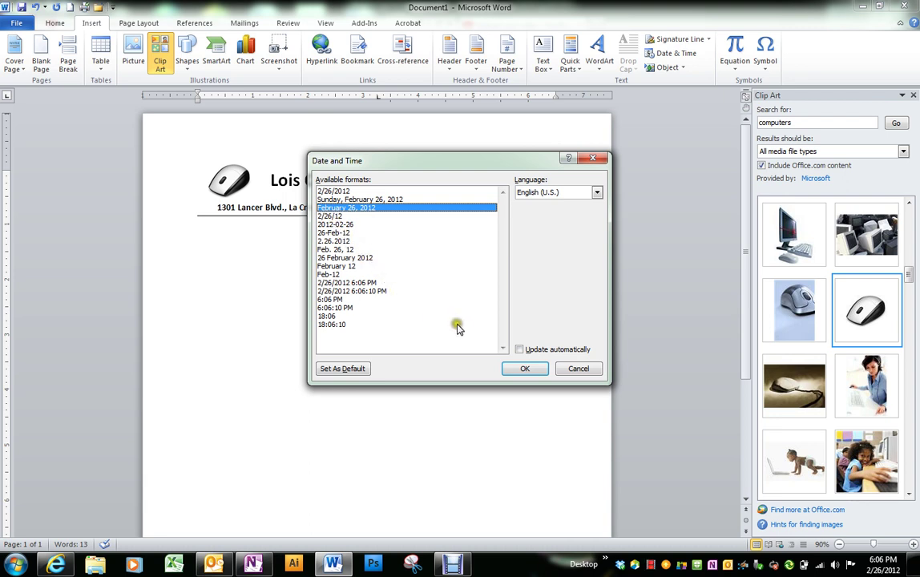
pyautogui.click(526, 370)
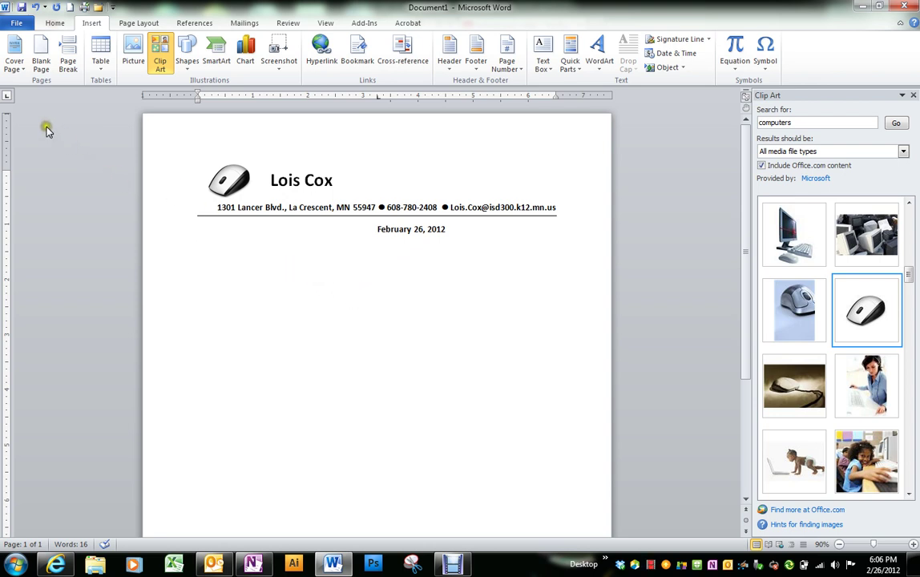
# Place a status tab stop and a decimal price tab stop on the ruler, then start a line below the date
pyautogui.click(7, 98)
pyautogui.click(5, 97)
pyautogui.click(529, 97)
pyautogui.click(7, 97)
pyautogui.click(460, 97)
pyautogui.click(399, 335)
# Enter the person's name, $99.95 and the status Sold, separated by tabs
pyautogui.press('Tab')
pyautogui.press('Tab')
pyautogui.write('$99.95')
pyautogui.press('Tab')
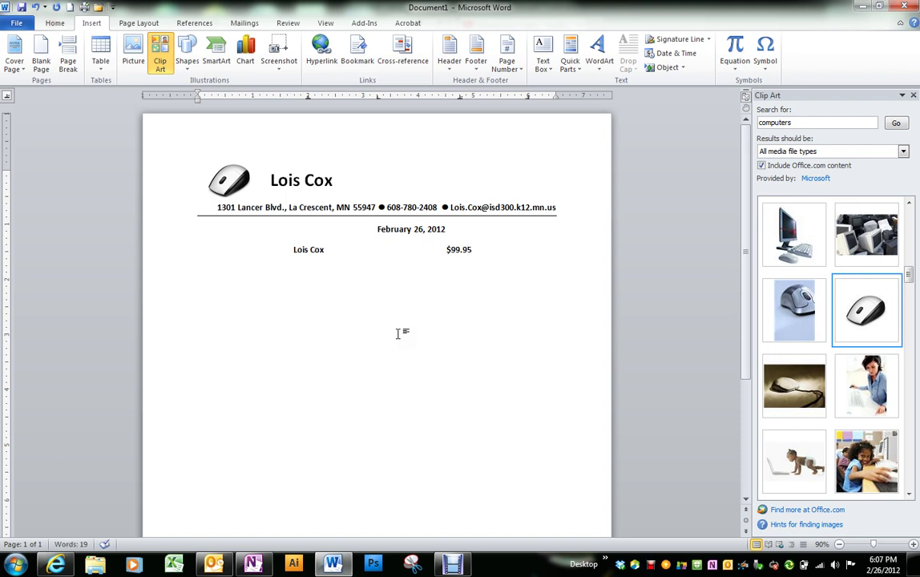
pyautogui.write('$')
# Add a bar tab at the right margin beside Sold and start a new line below
pyautogui.click(9, 97)
pyautogui.click(10, 97)
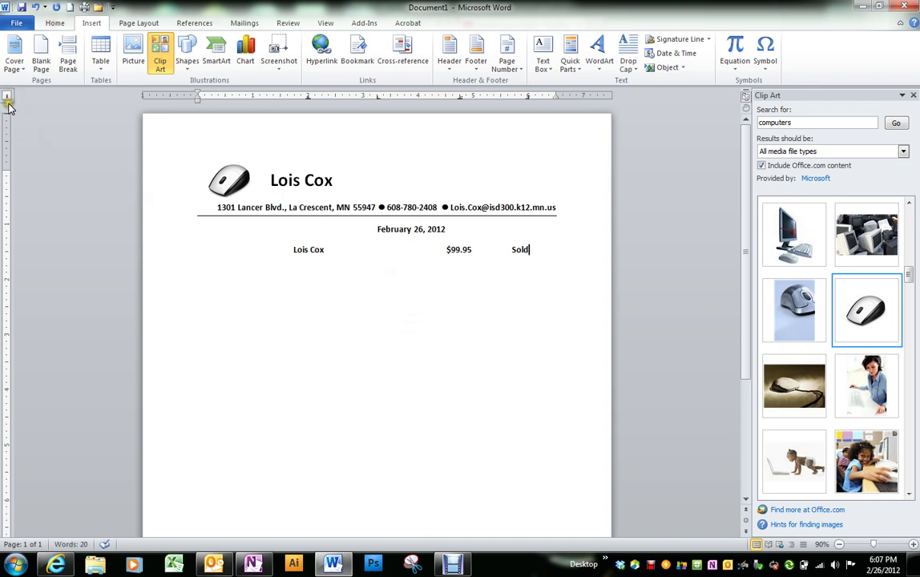
pyautogui.click(10, 97)
pyautogui.click(550, 97)
pyautogui.moveTo(550, 97); pyautogui.dragTo(555, 97)
pyautogui.click(556, 257)
pyautogui.press('Return')
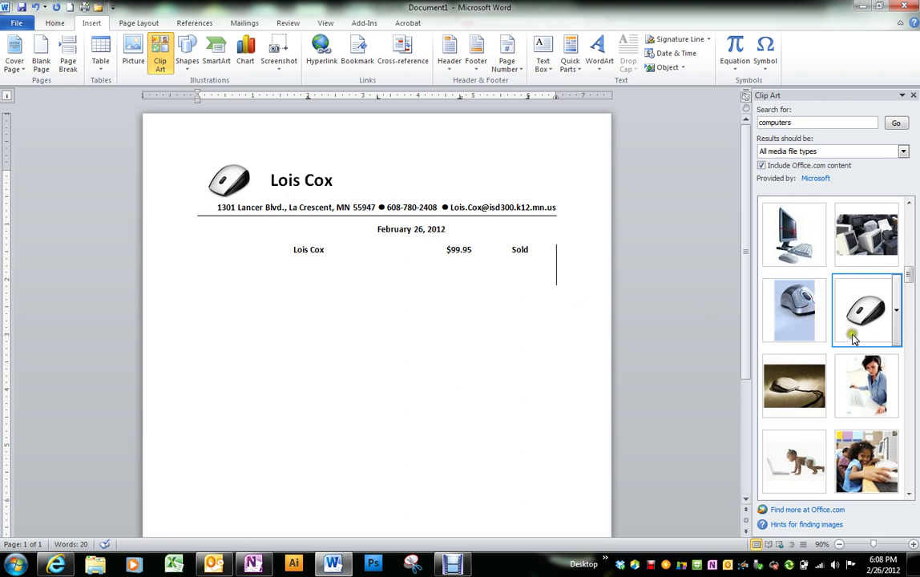
# Enter 2.35 at the decimal tab stop on the new line, under $99.95
pyautogui.moveTo(793, 343); pyautogui.dragTo(558, 315)
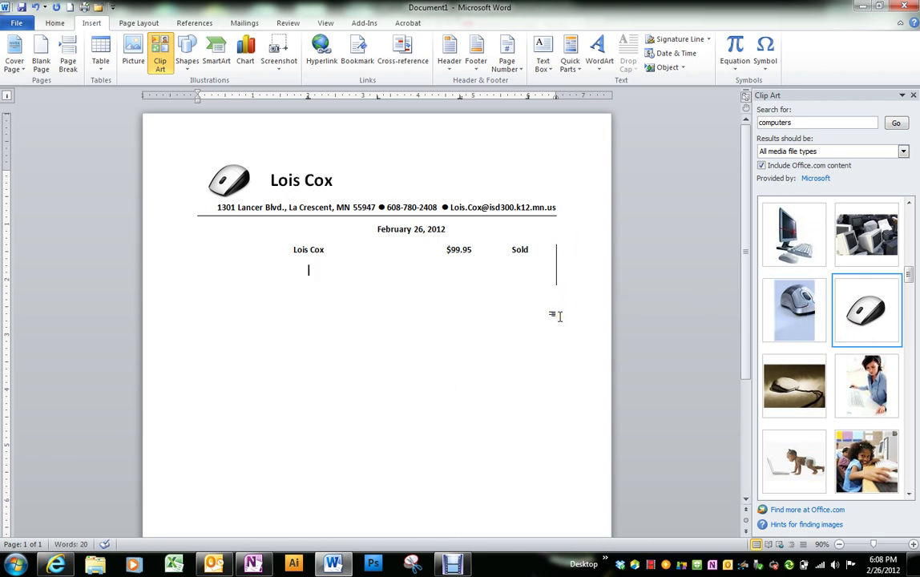
pyautogui.press('Tab')
pyautogui.press('Tab')
pyautogui.write('2.35')
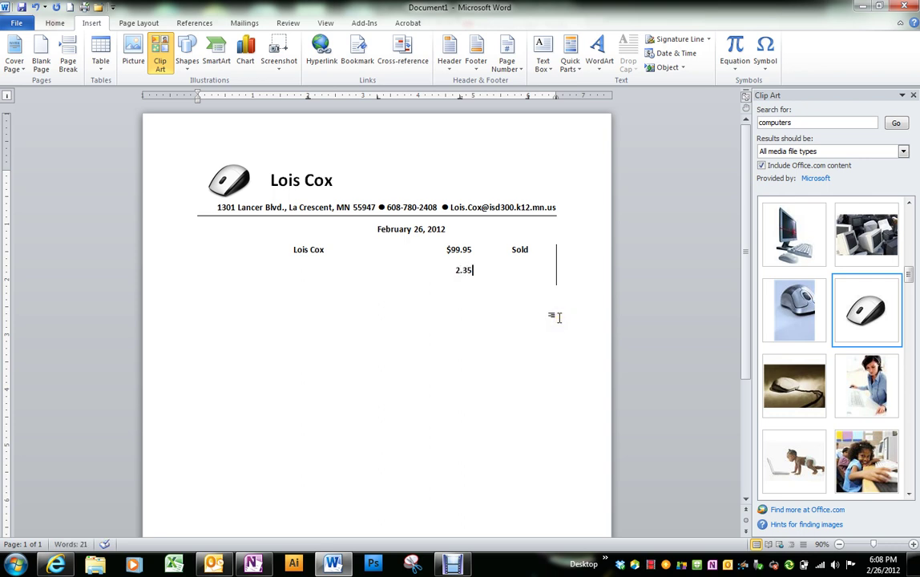